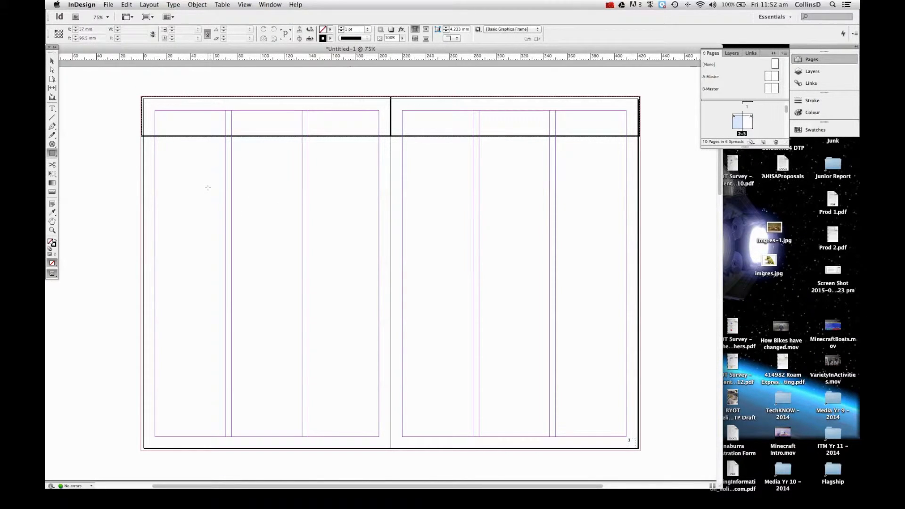
- Place imgres.jpg from the desktop on the left page, and move it up toward the header box
left_click(49, 61)
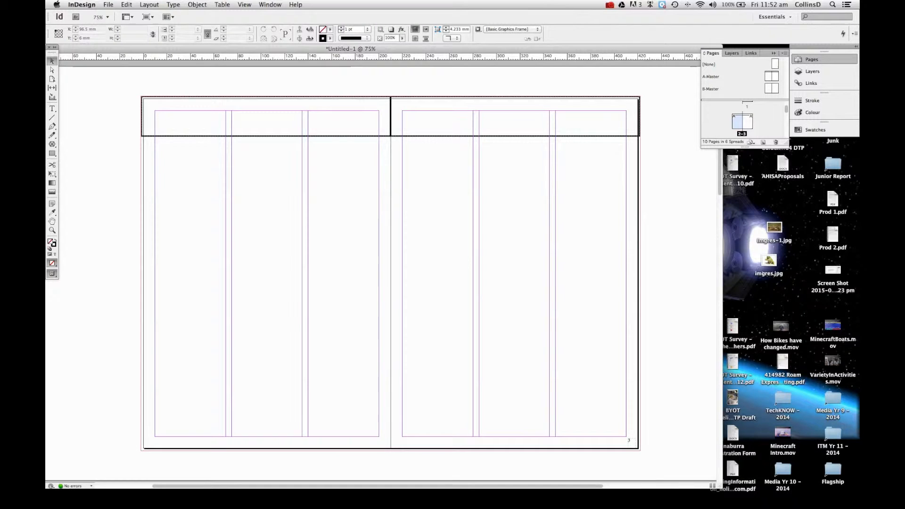
left_click(766, 265)
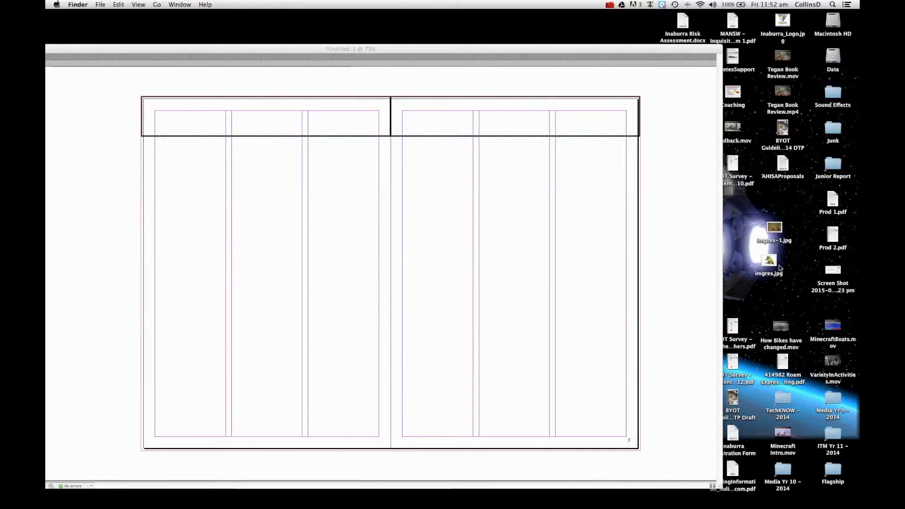
left_click(768, 262)
left_click_drag(759, 264, 182, 255)
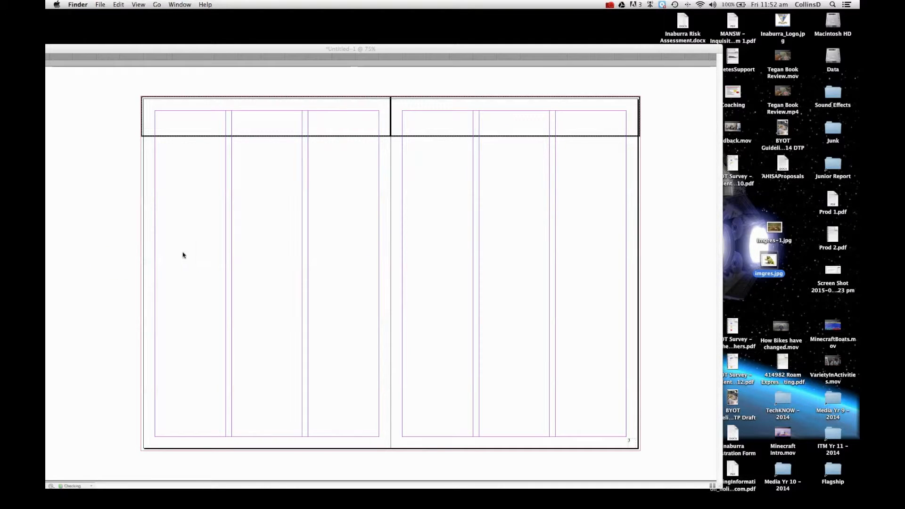
left_click(274, 282)
left_click(190, 205)
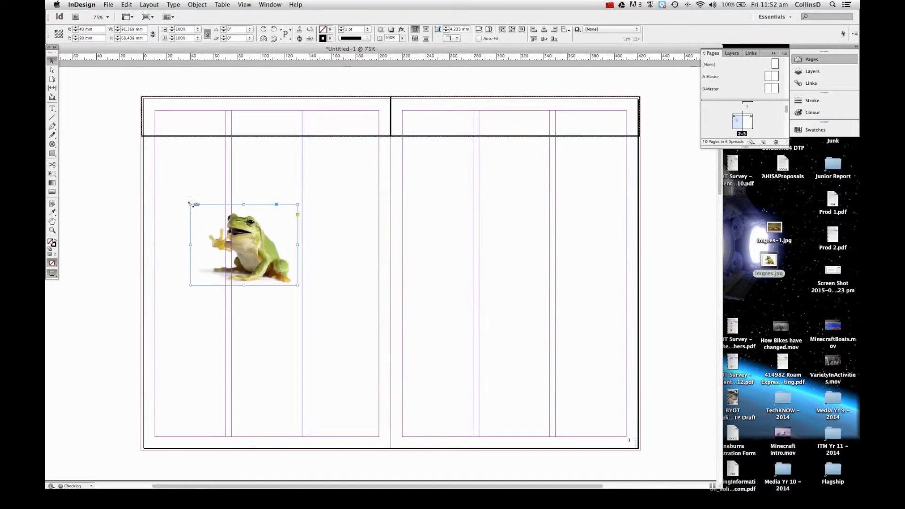
left_click_drag(283, 280, 260, 234)
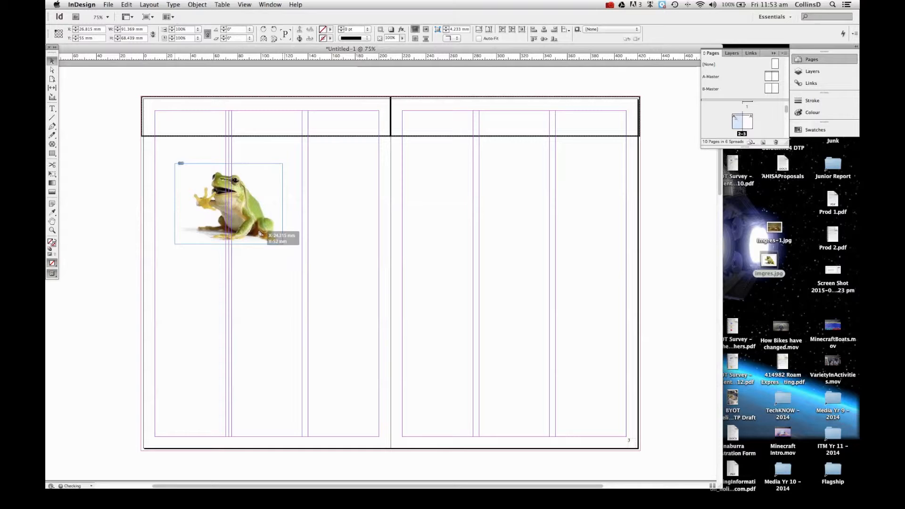
left_click(277, 279)
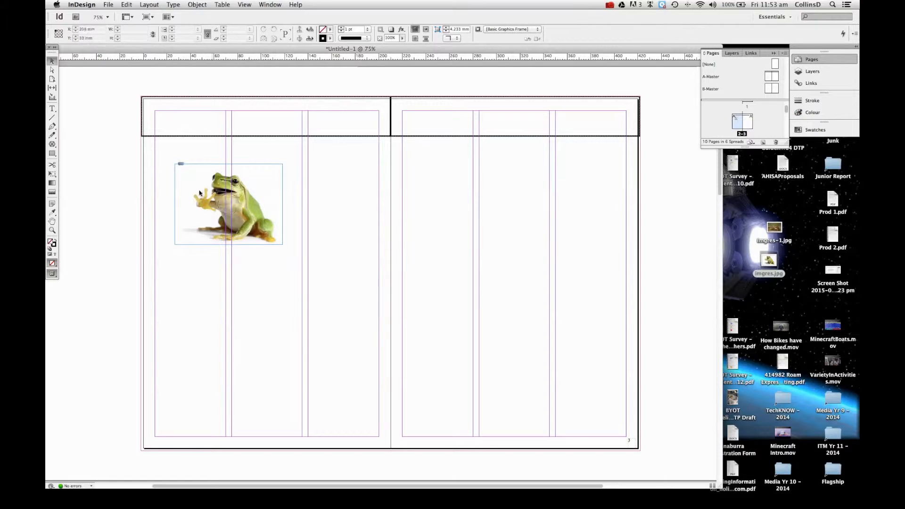
- Examine the link information for imgres.jpg and locate its source file on the desktop
left_click(808, 84)
left_click(749, 71)
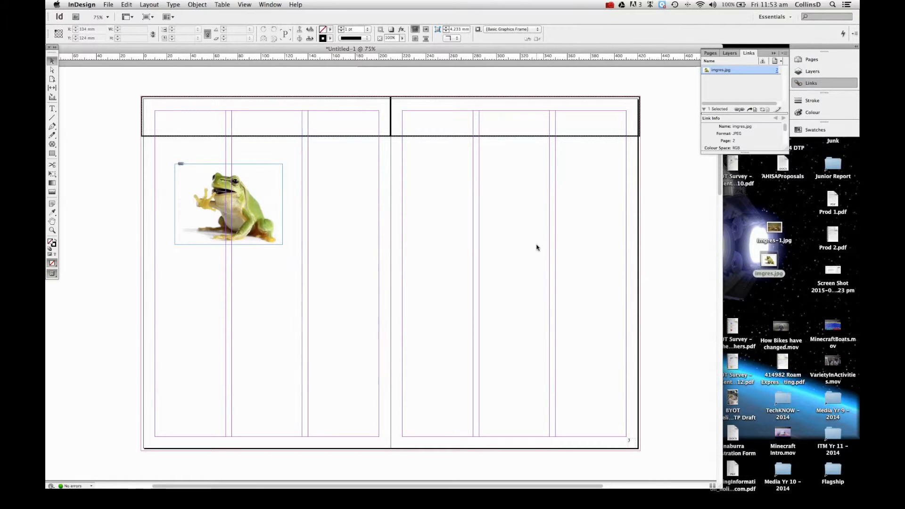
left_click(773, 262)
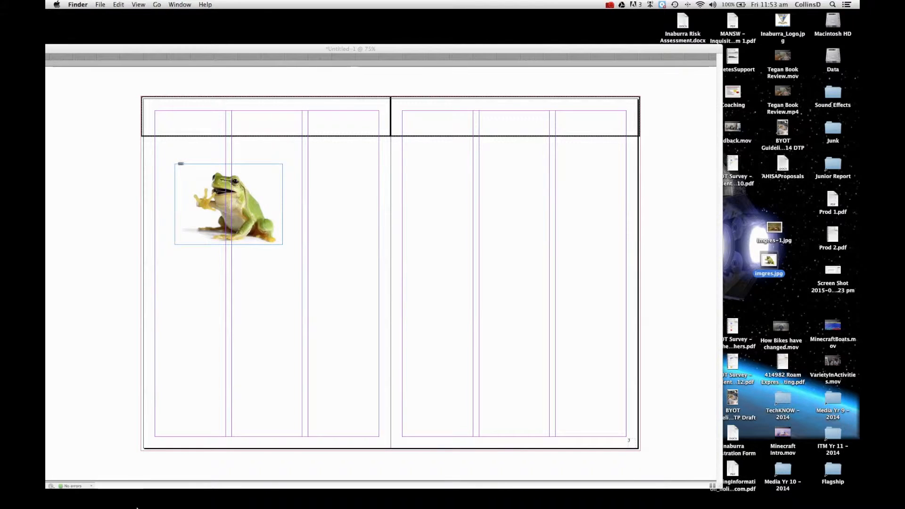
mouse_move(175, 507)
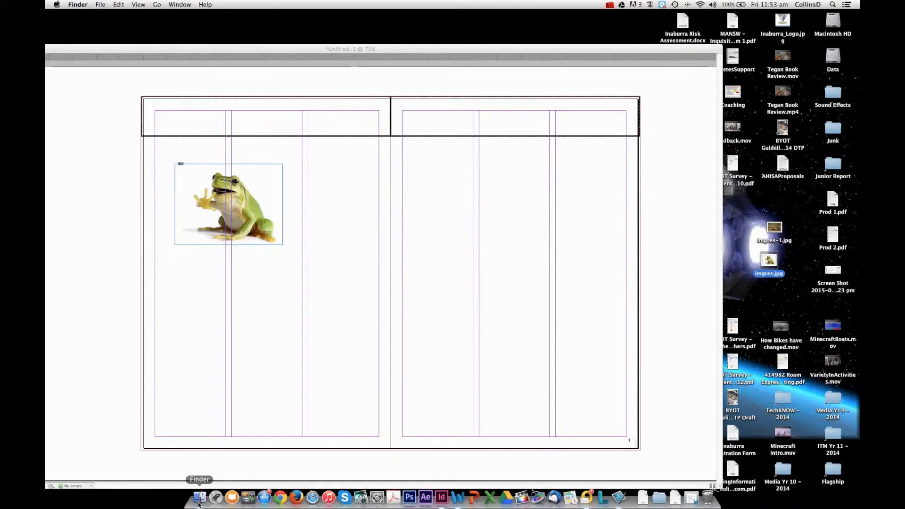
left_click(198, 501)
left_click(782, 290)
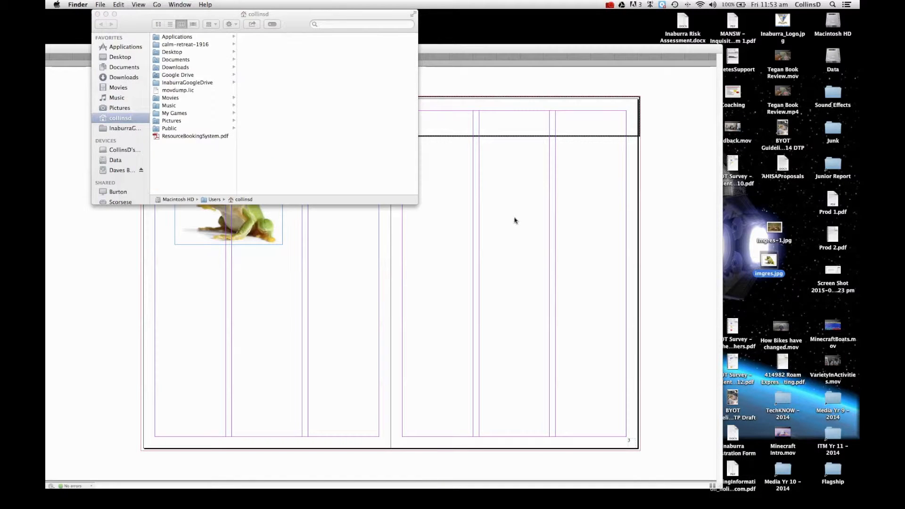
left_click(98, 14)
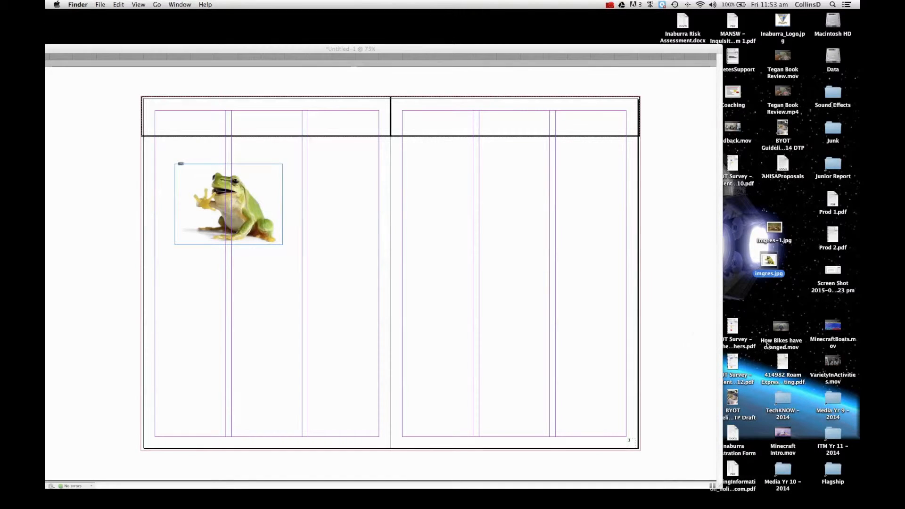
left_click(644, 322)
- Move the imgres.jpg source file from the desktop to the Trash and select the placed frog image
left_click_drag(767, 263, 786, 508)
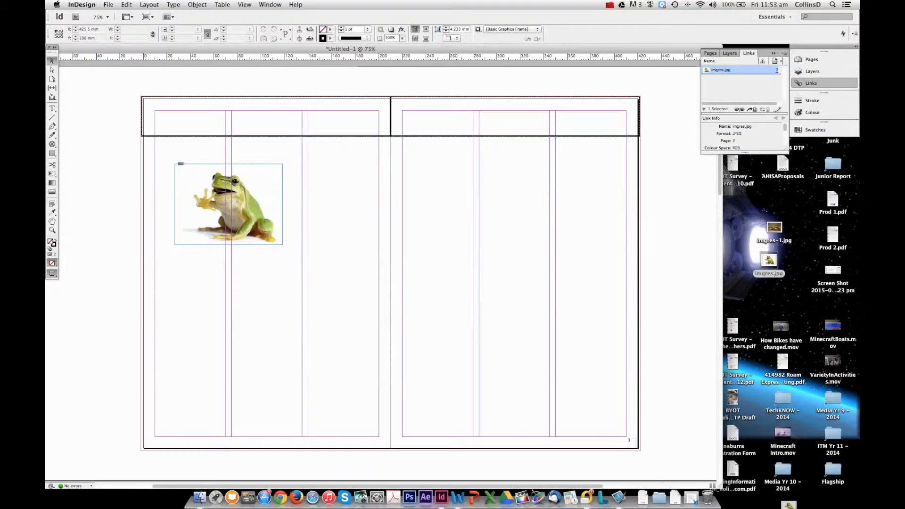
left_click_drag(720, 504, 707, 498)
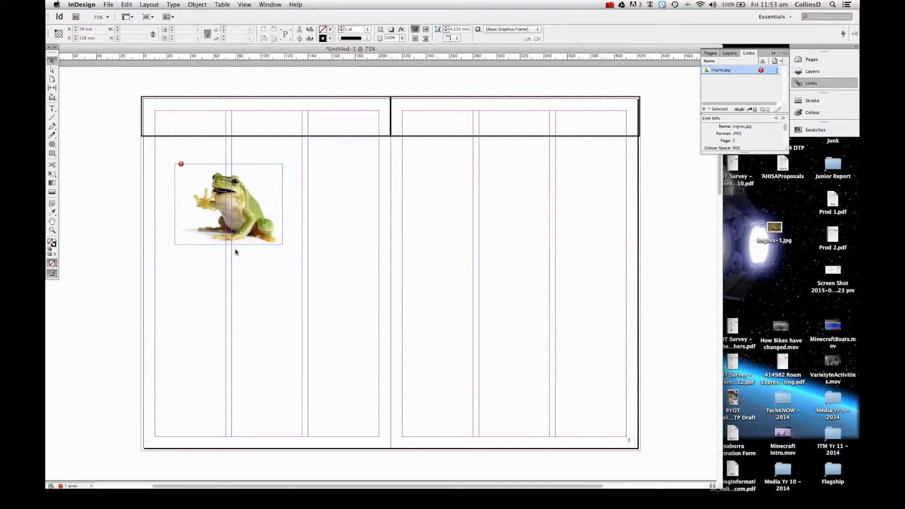
left_click(202, 219)
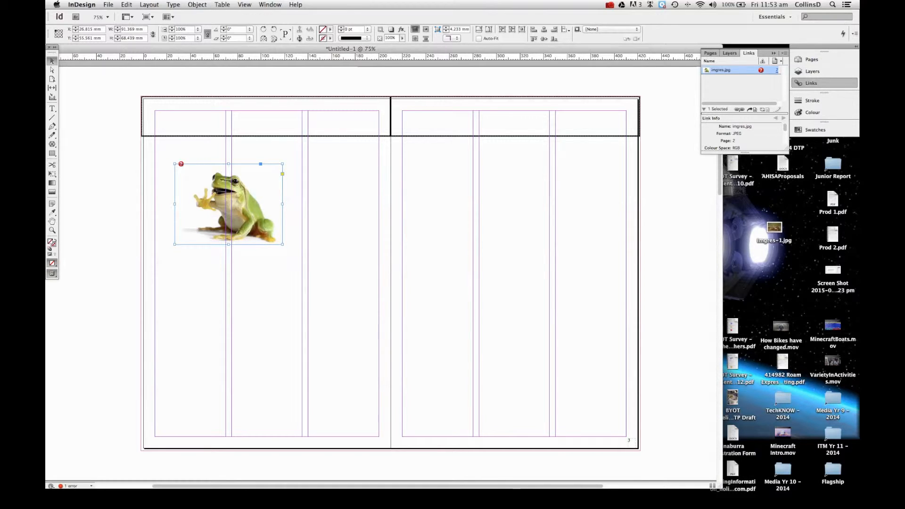
- Undo the removal of imgres.jpg so it is back on the desktop, and return to the InDesign document
mouse_move(750, 508)
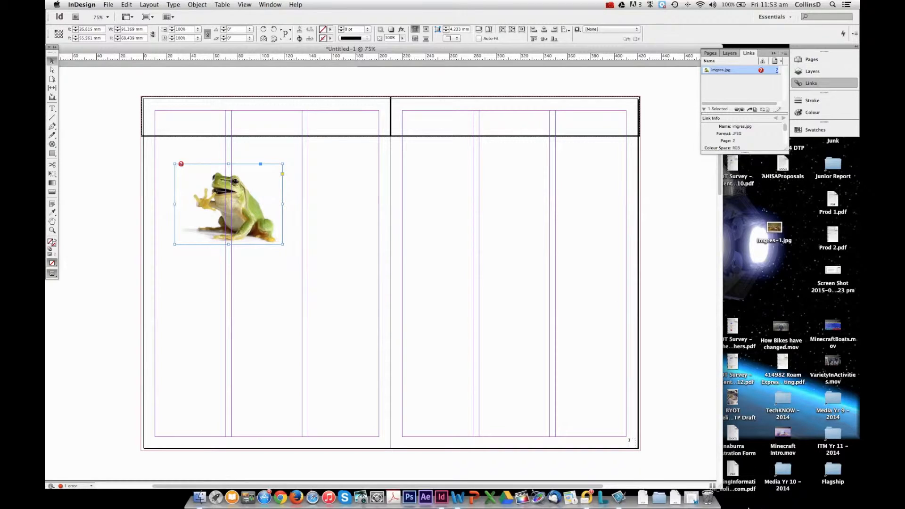
key("super+z")
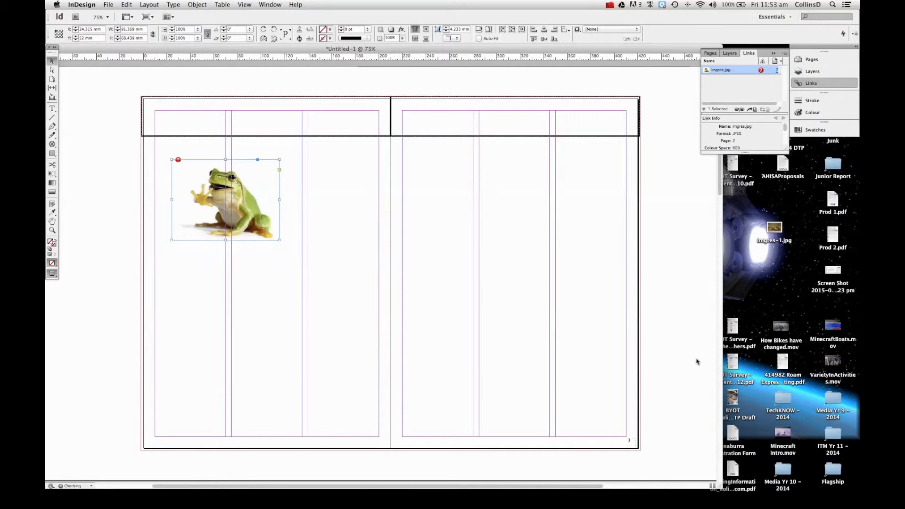
left_click(772, 251)
key("super+z")
left_click(539, 324)
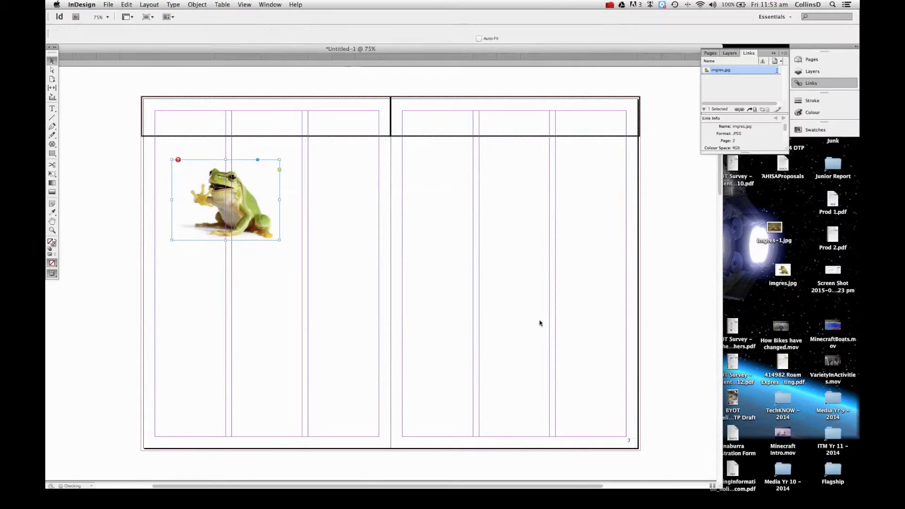
left_click_drag(787, 274, 773, 263)
left_click(436, 292)
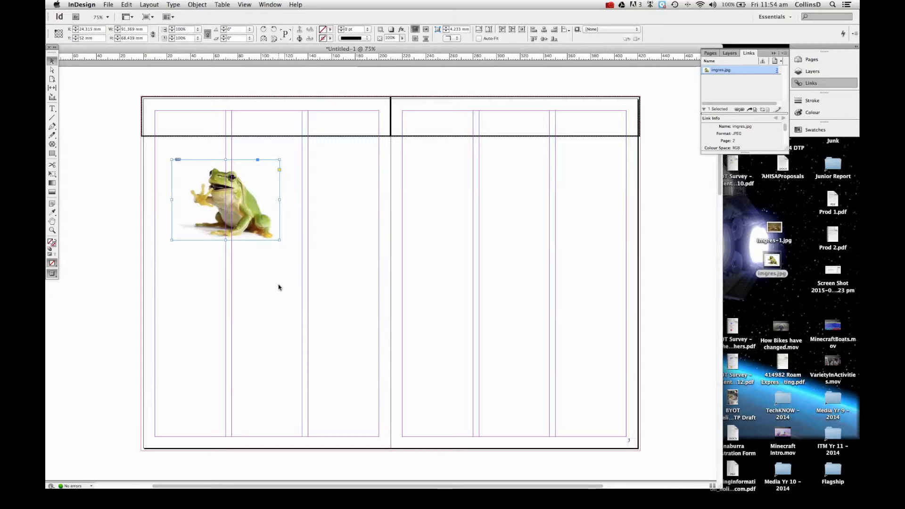
- Move the frog image down to the middle of the left page and deselect it
left_click(331, 301)
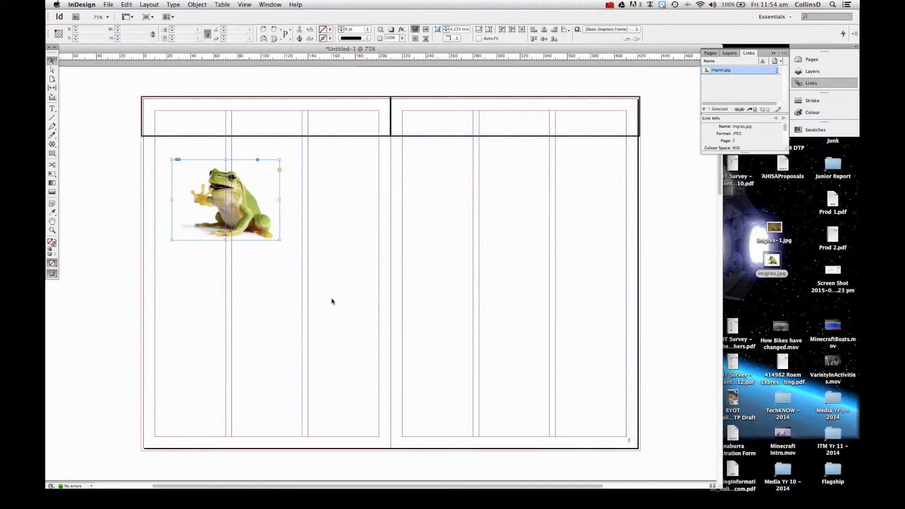
left_click_drag(245, 223, 283, 286)
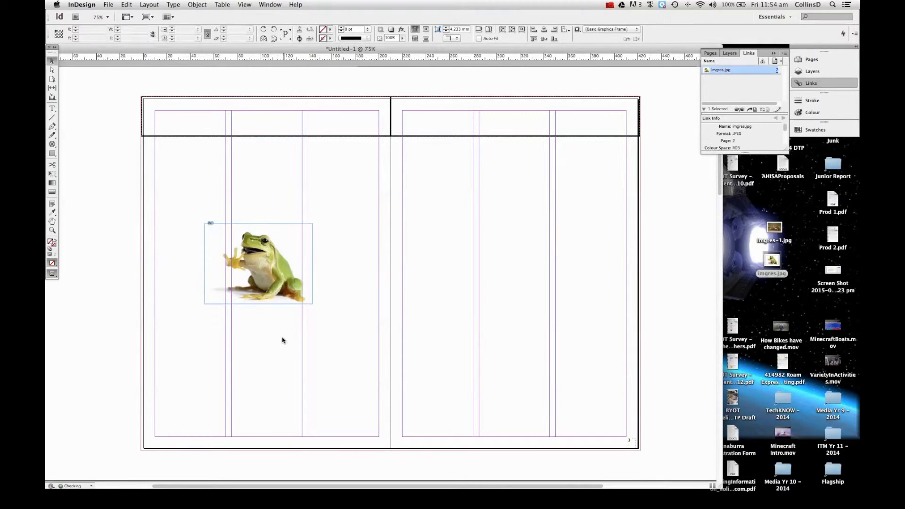
left_click(323, 342)
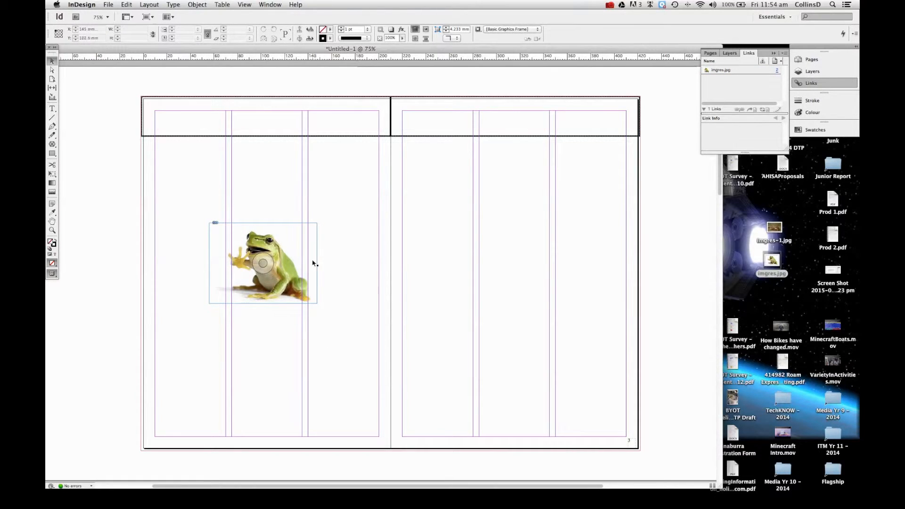
- Select the frog picture inside its frame with the content grabber and with the Direct Selection tool, then deselect it
left_click(257, 262)
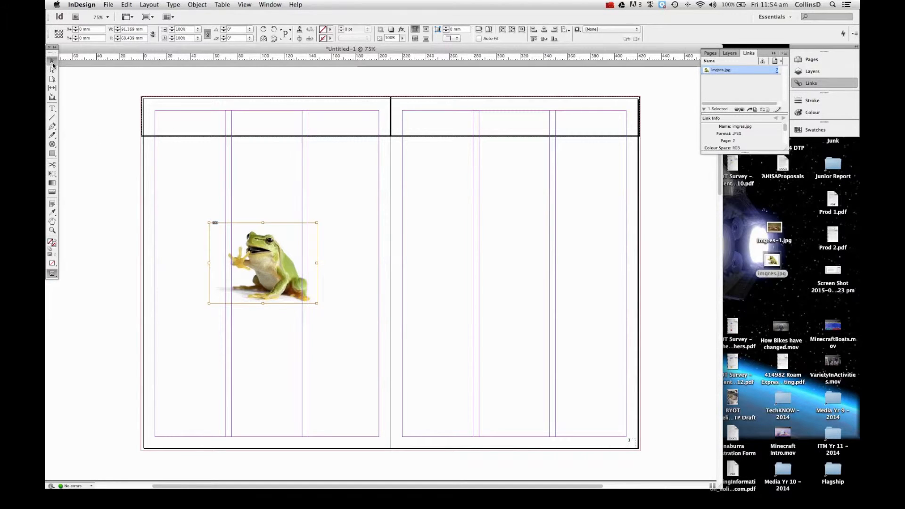
left_click(200, 277)
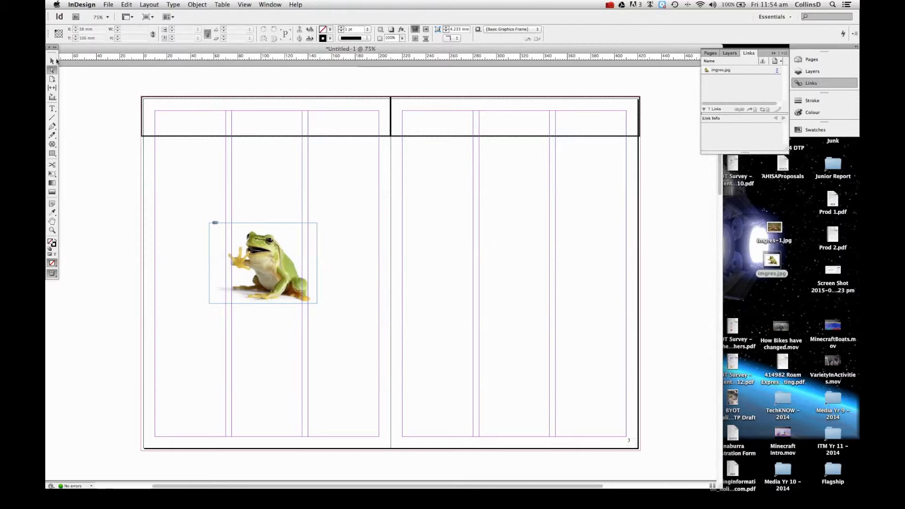
left_click(259, 249)
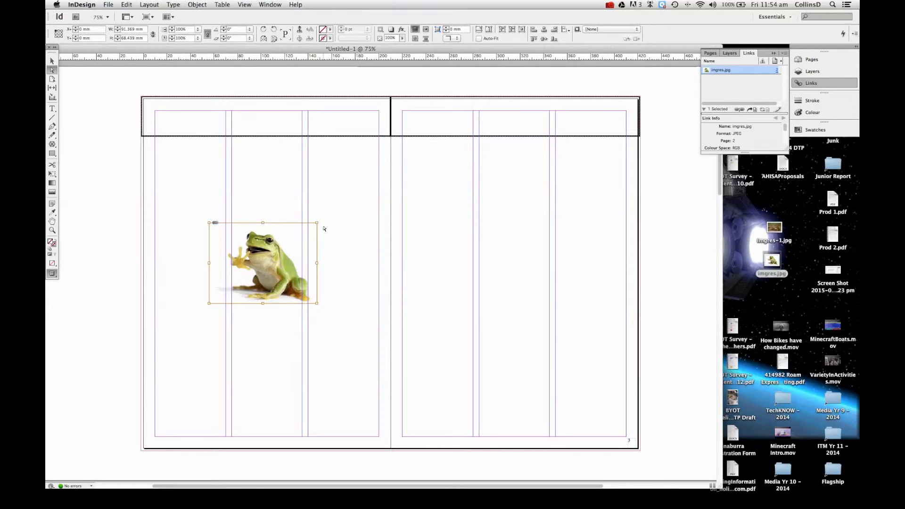
left_click(52, 61)
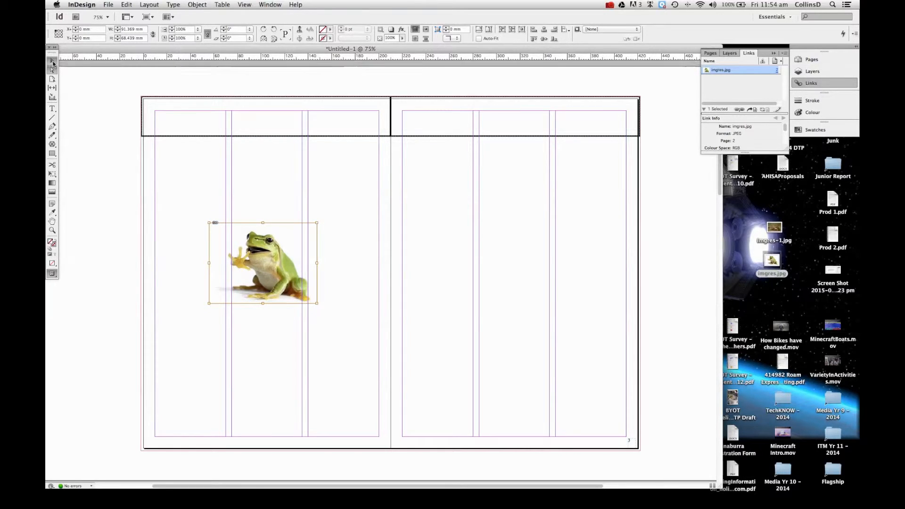
left_click(126, 265)
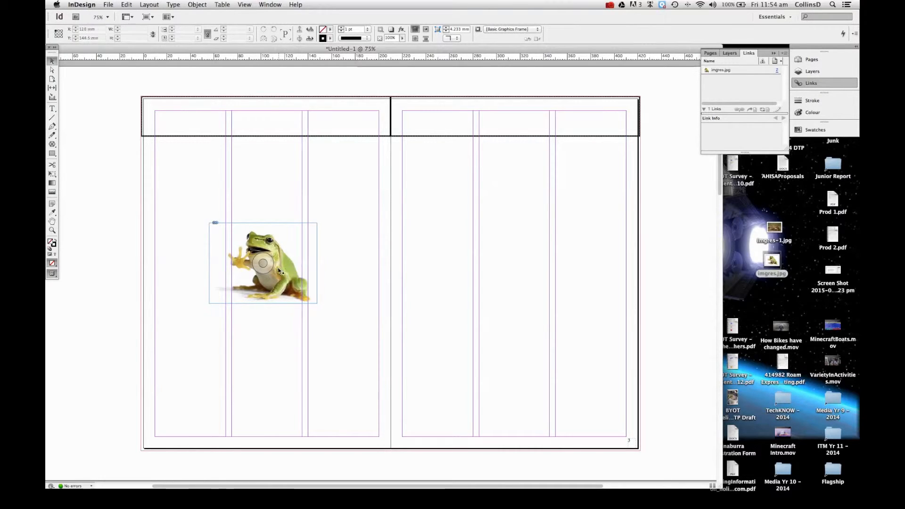
- Enlarge the frog picture inside its frame to about 130 mm wide and reposition it so the frame crops it
left_click(262, 262)
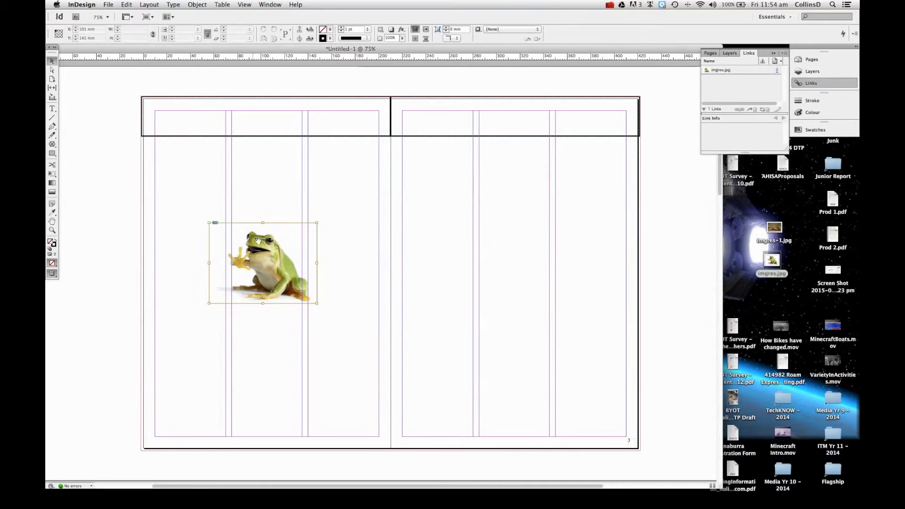
left_click(315, 258)
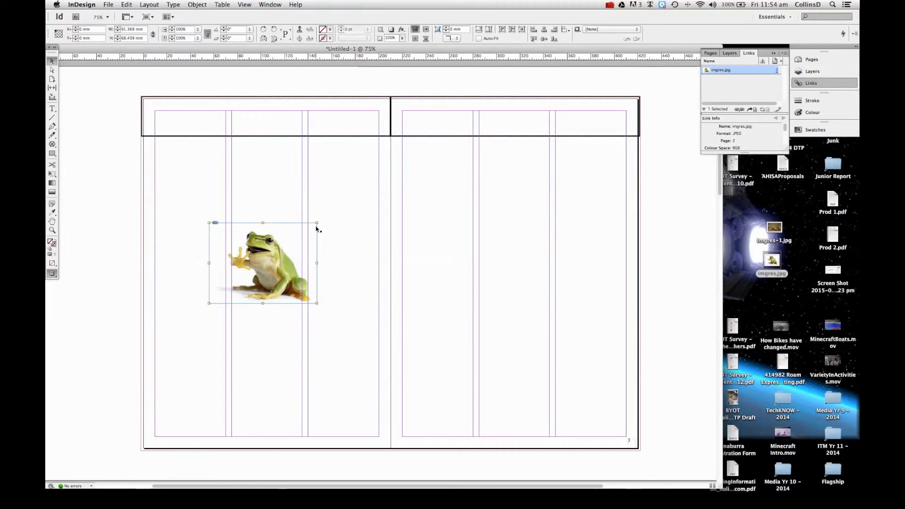
left_click_drag(317, 223, 351, 206)
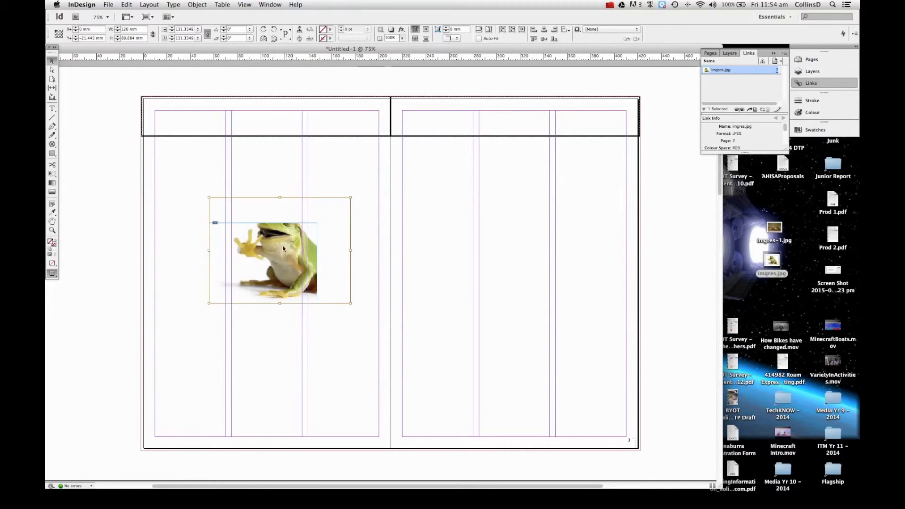
left_click_drag(270, 257, 252, 264)
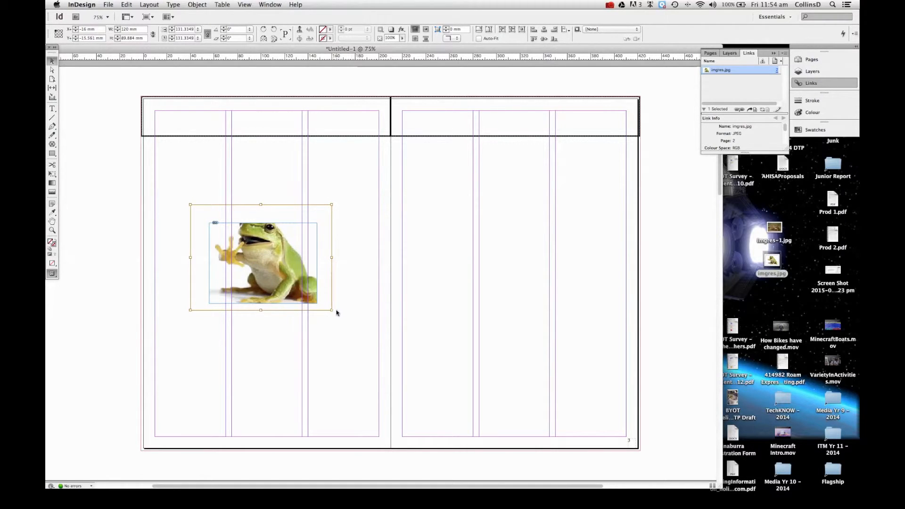
left_click_drag(333, 311, 344, 319)
left_click_drag(268, 273, 263, 267)
left_click(305, 358)
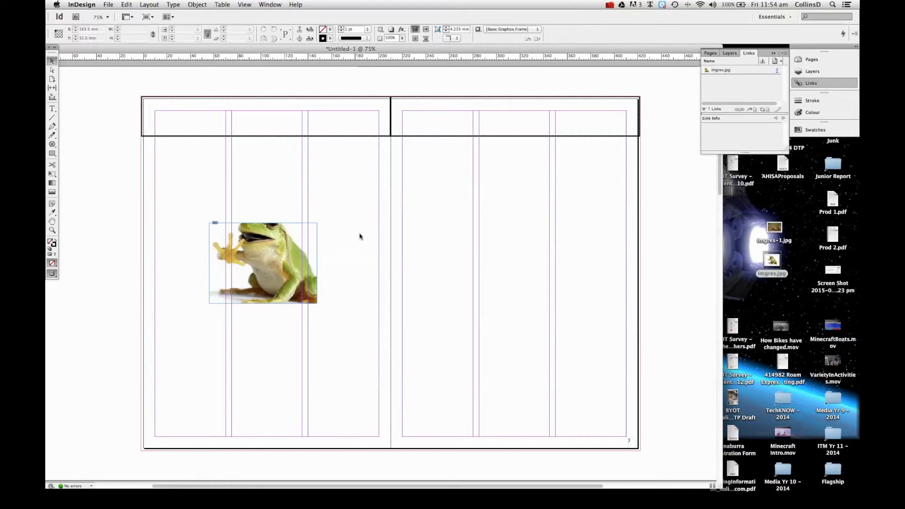
- Undo the scaling and repositioning of the frog picture within its frame and deselect it
key("super+z")
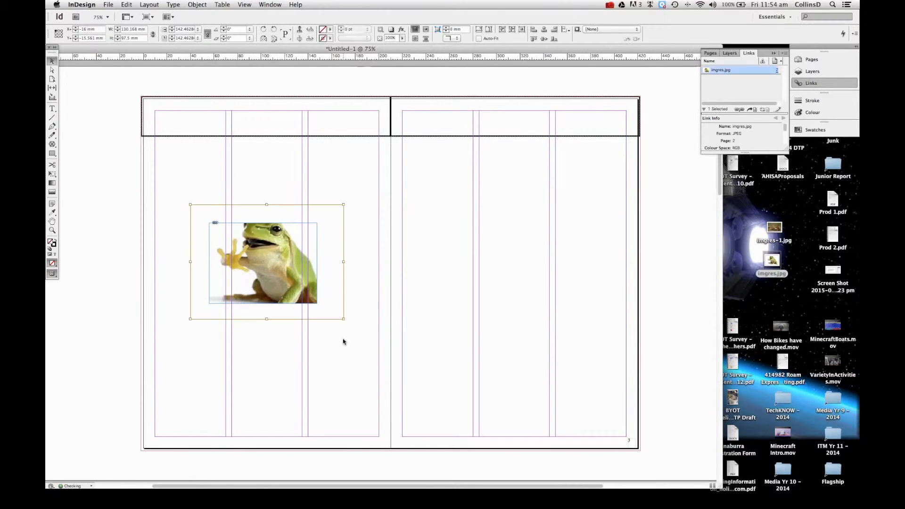
key("super+z")
key("super+z")
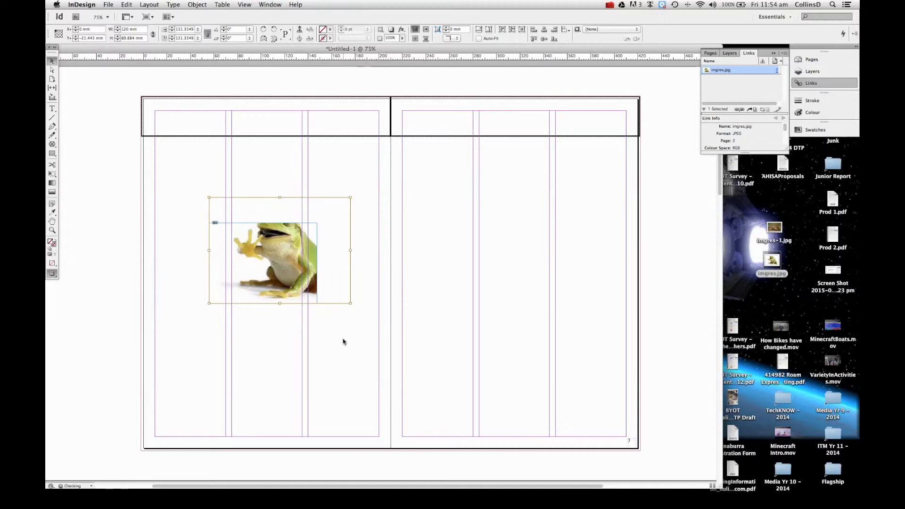
left_click(342, 345)
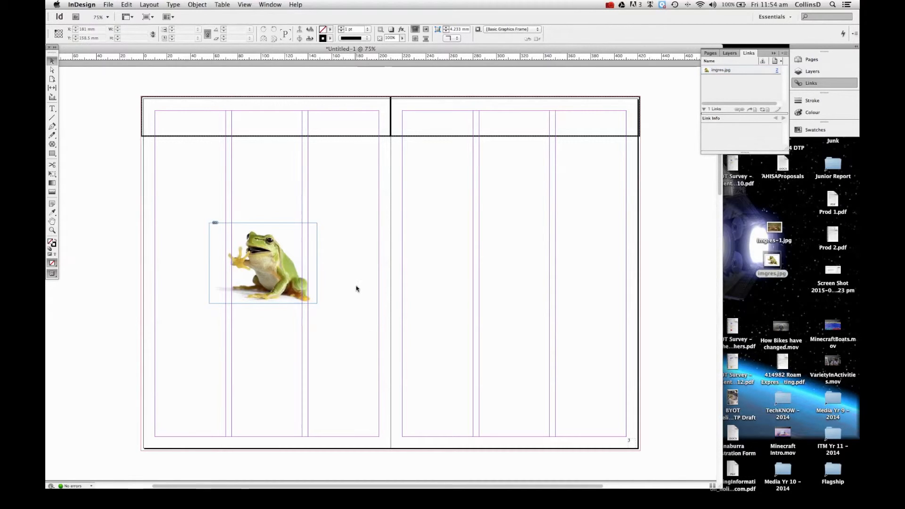
- Enlarge the frog image together with its frame to about 144 by 108 mm, reposition it on the left page and deselect it
left_click(309, 238)
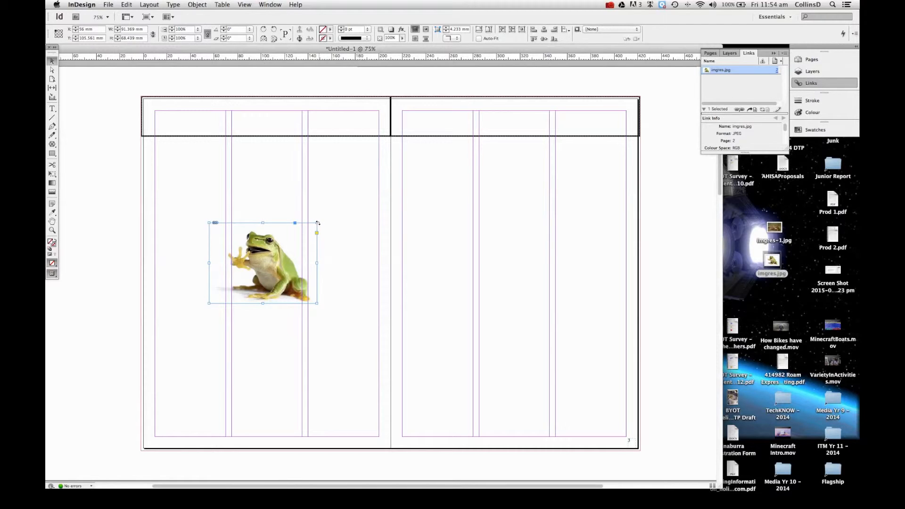
left_click_drag(315, 222, 379, 176)
left_click_drag(360, 247, 336, 270)
left_click(426, 334)
left_click_drag(339, 322, 337, 304)
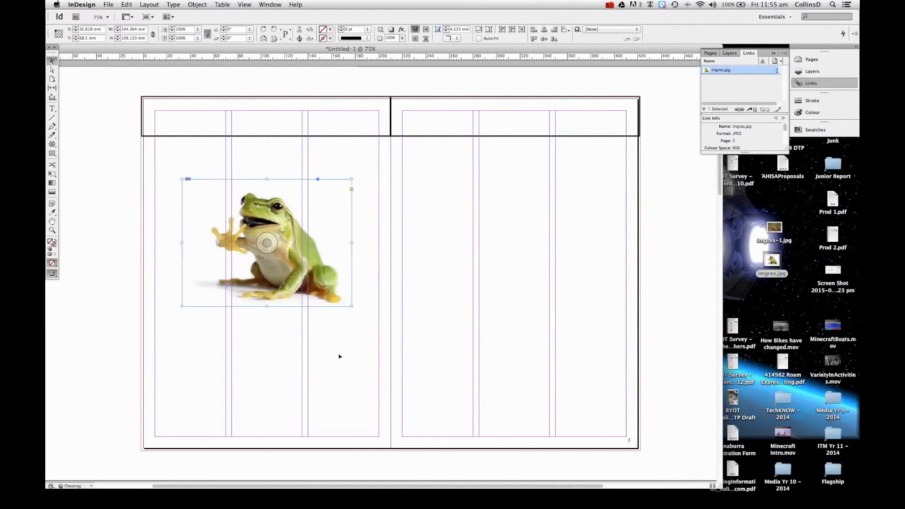
left_click(337, 362)
- Draw a hexagonal picture frame about 99.5 by 86 mm on the right page with the Polygon Frame tool
left_click(53, 144)
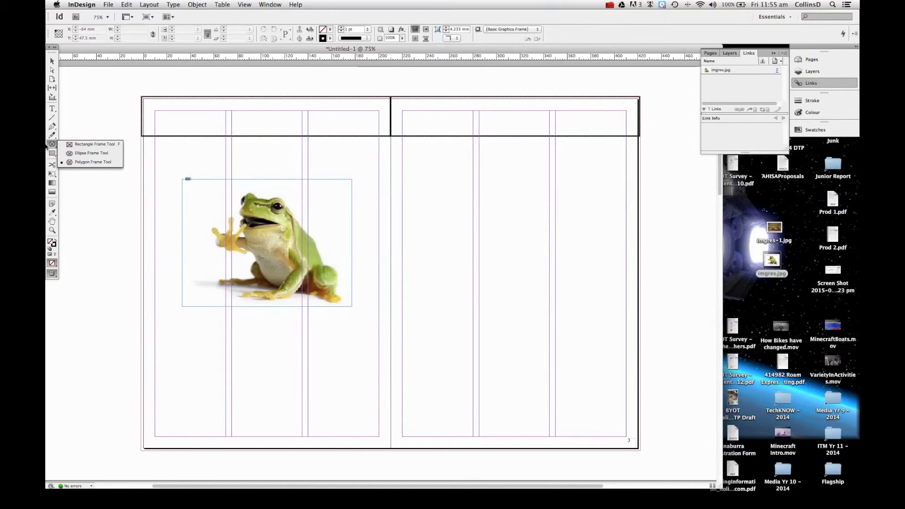
left_click(85, 162)
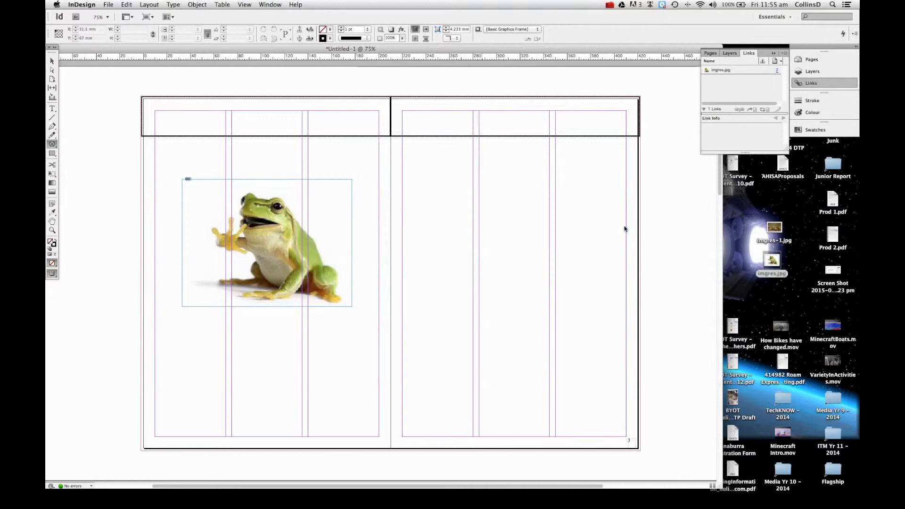
left_click_drag(435, 217, 552, 319)
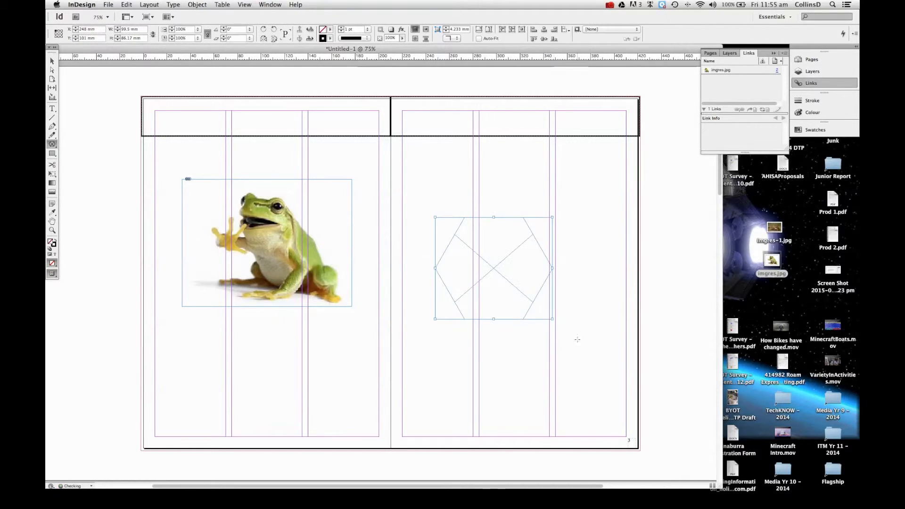
key("v")
- Place imgres-1.jpg from the desktop into the hexagonal frame and enlarge the picture inside until it fills the frame
left_click(745, 260)
left_click_drag(783, 231, 487, 265)
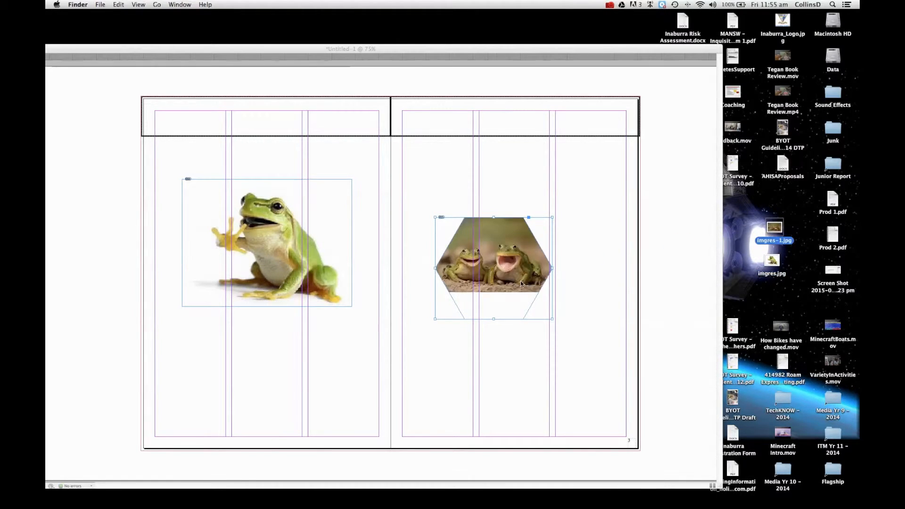
left_click(493, 349)
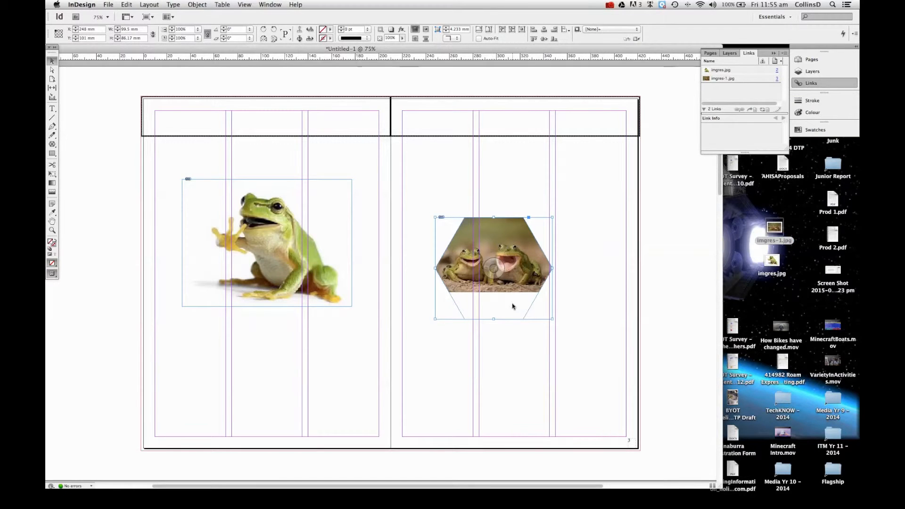
left_click(493, 268)
left_click_drag(493, 292, 494, 319)
left_click(472, 362)
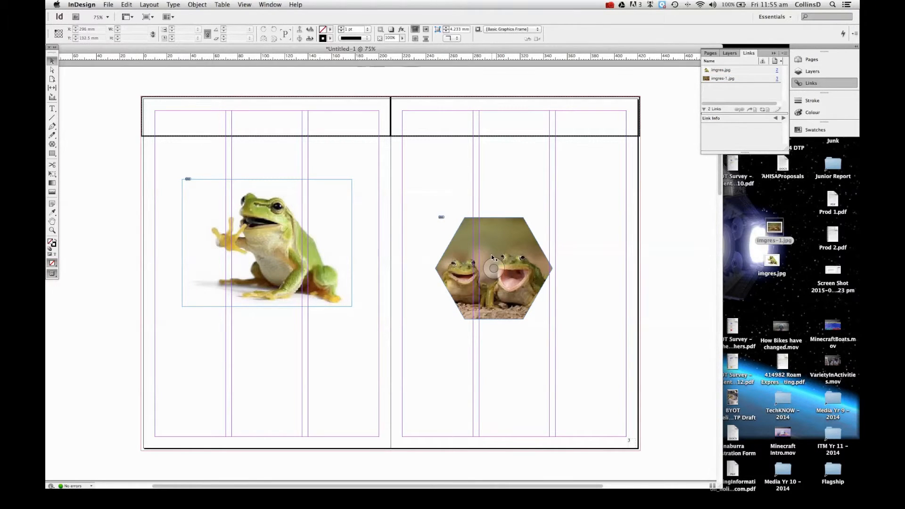
- Move the hexagonal picture up towards the spine and pull its outer corner point slightly outwards with the Direct Selection tool
left_click_drag(479, 296, 485, 260)
left_click(148, 188)
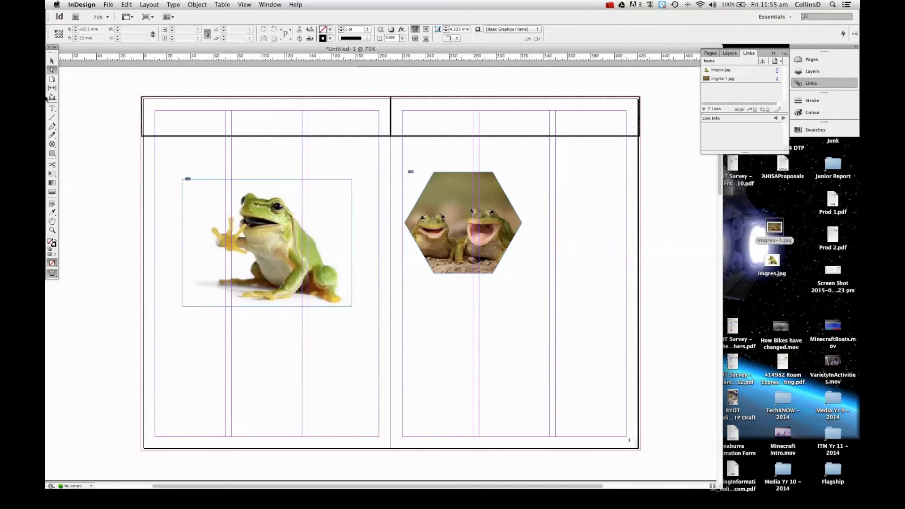
left_click(53, 71)
left_click(523, 225)
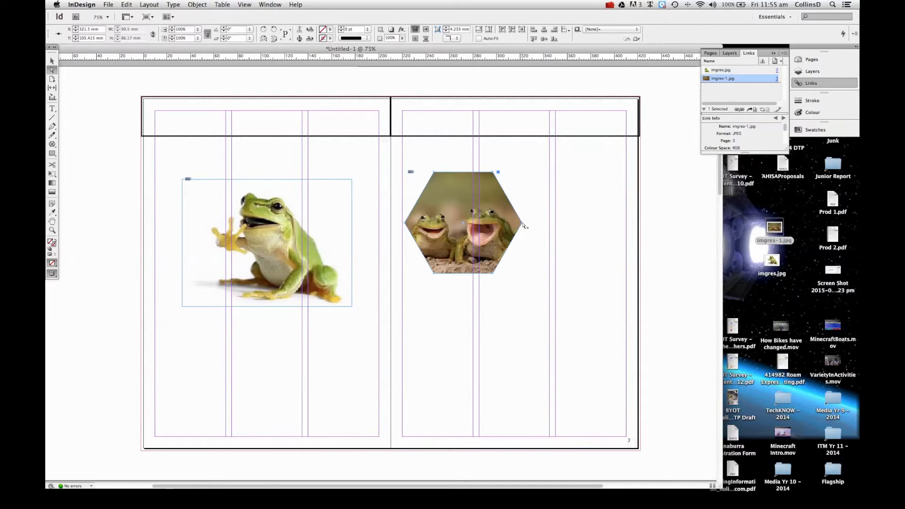
mouse_move(524, 225)
left_mouse_down()
mouse_move(424, 222)
mouse_move(453, 223)
mouse_move(523, 194)
mouse_move(522, 181)
mouse_move(524, 222)
left_mouse_up()
left_click(537, 317)
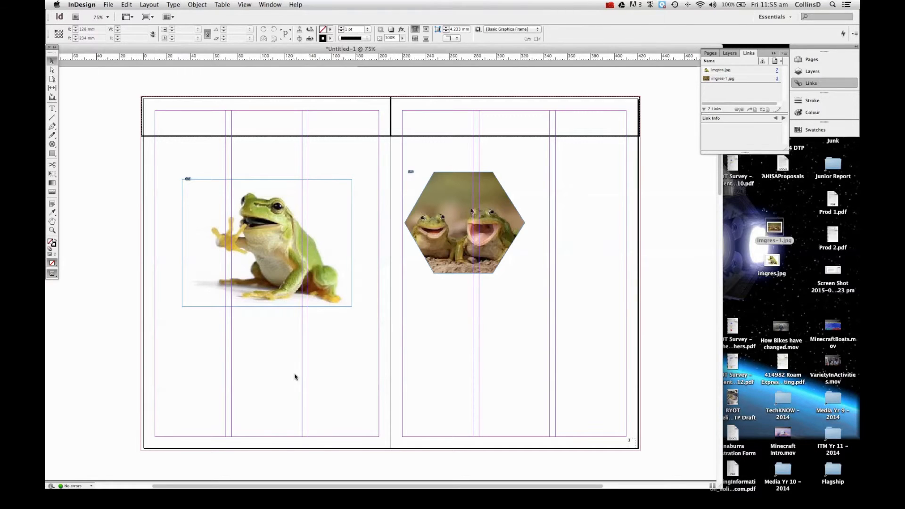
- Shift the single frog image up the left page and move the hexagonal picture directly beneath it
left_click_drag(491, 272, 292, 426)
left_click_drag(174, 273, 228, 348)
left_click(499, 336)
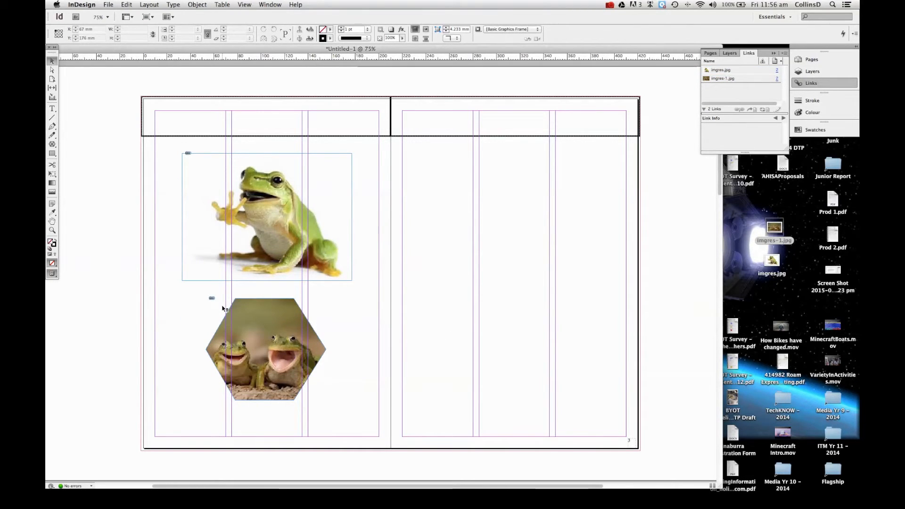
left_click_drag(300, 348, 301, 342)
left_click(337, 350)
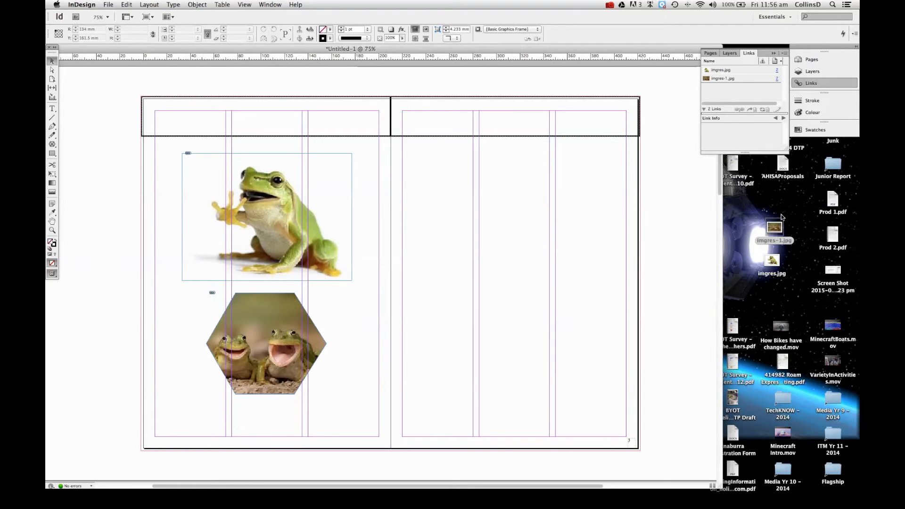
- Set the document's display performance to High Quality Display
left_click(772, 261)
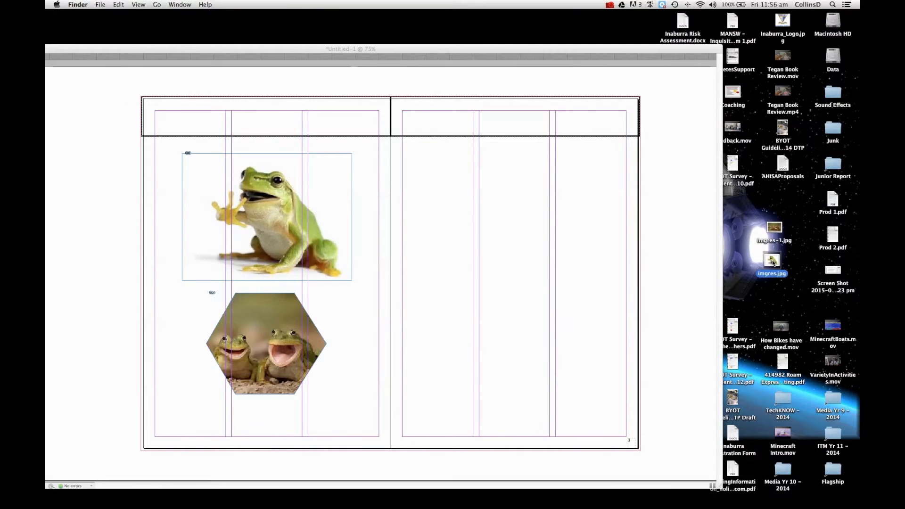
left_click(511, 295)
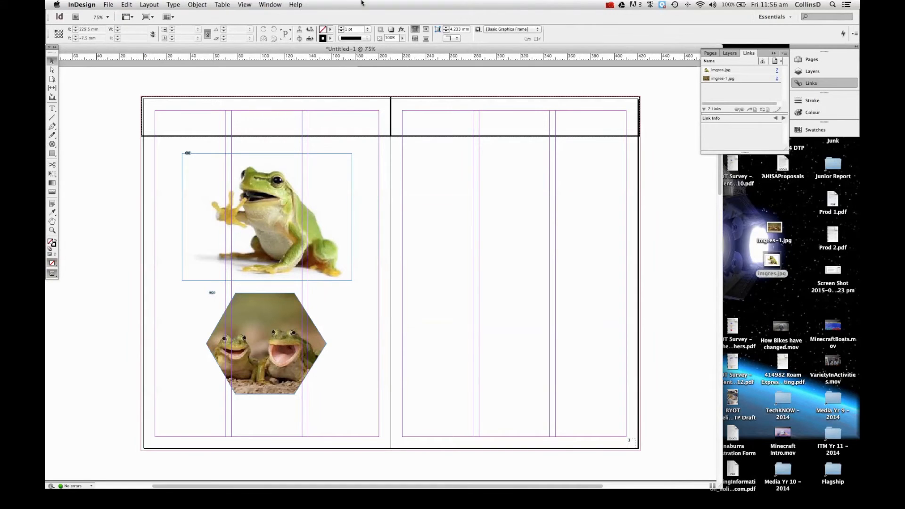
scroll(418, 184, "down", 2)
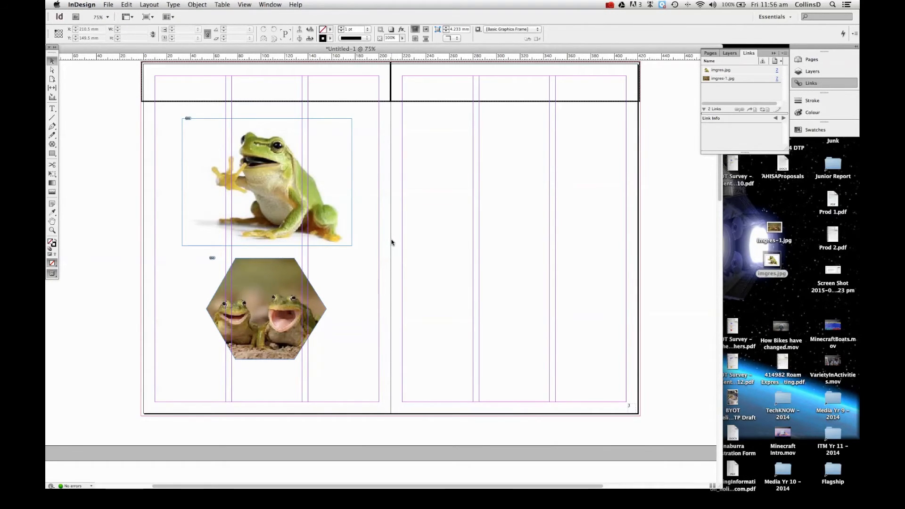
right_click(395, 181)
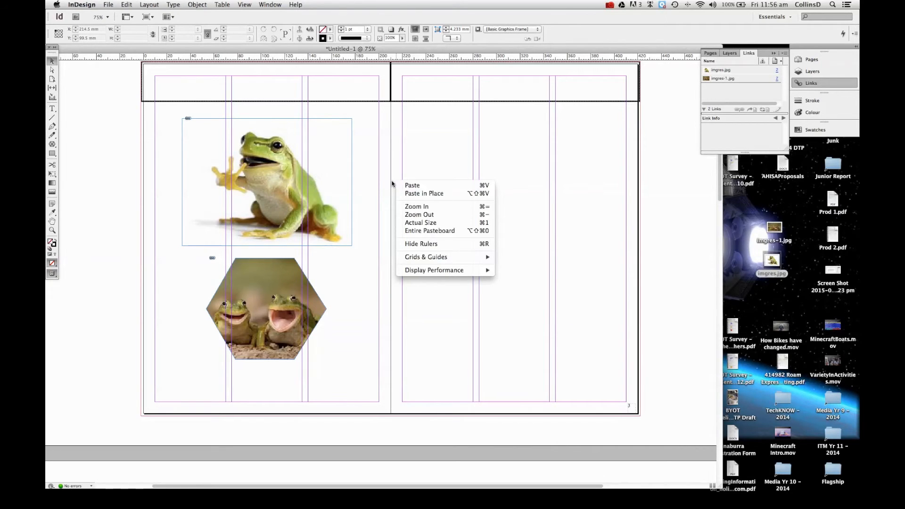
mouse_move(465, 256)
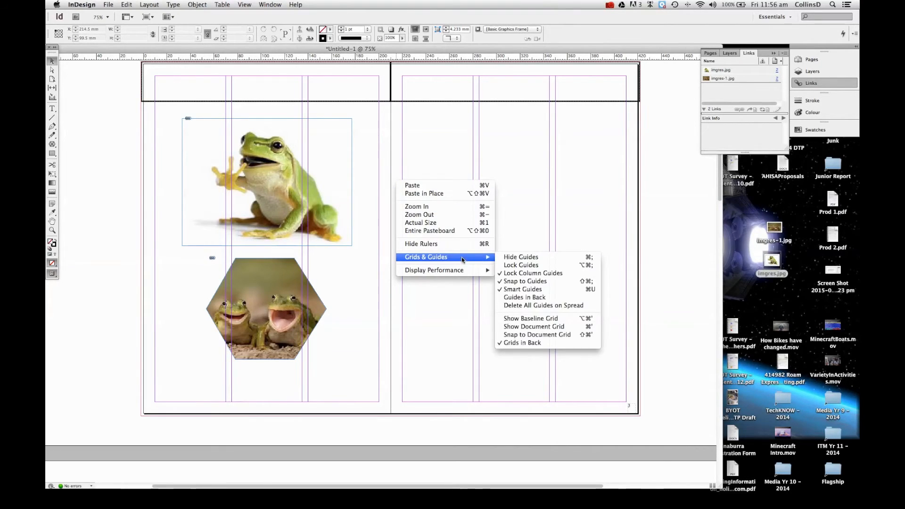
mouse_move(448, 270)
left_click(524, 285)
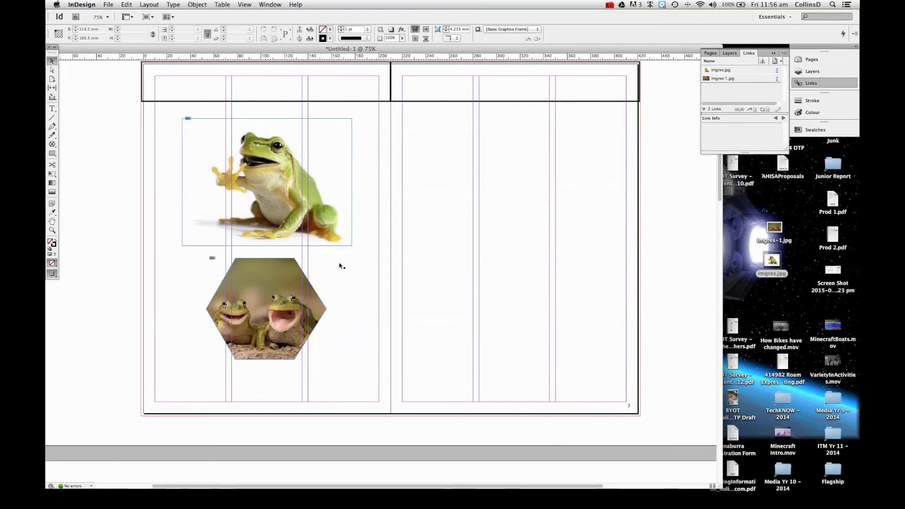
- Scale the hexagonal frame with its picture to about 274 by 232 mm and position it across the spine onto the right page
left_click(315, 295)
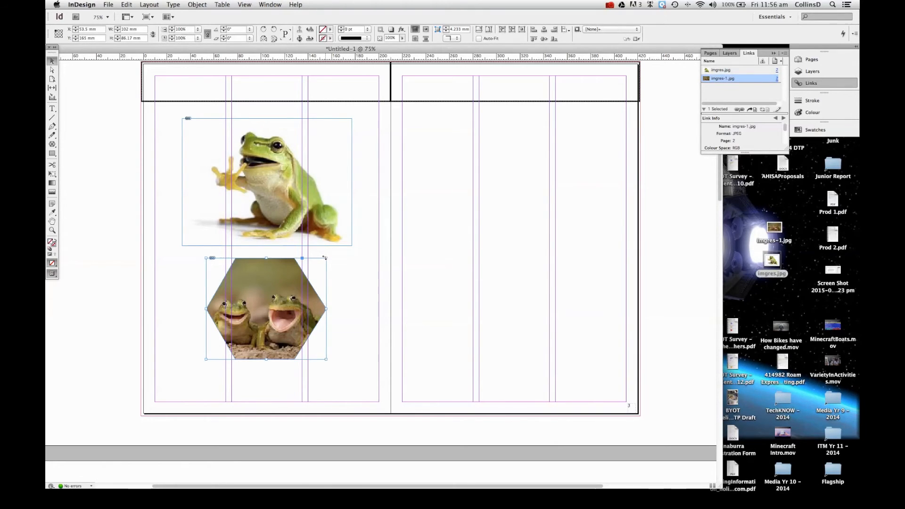
left_click_drag(326, 257, 451, 160)
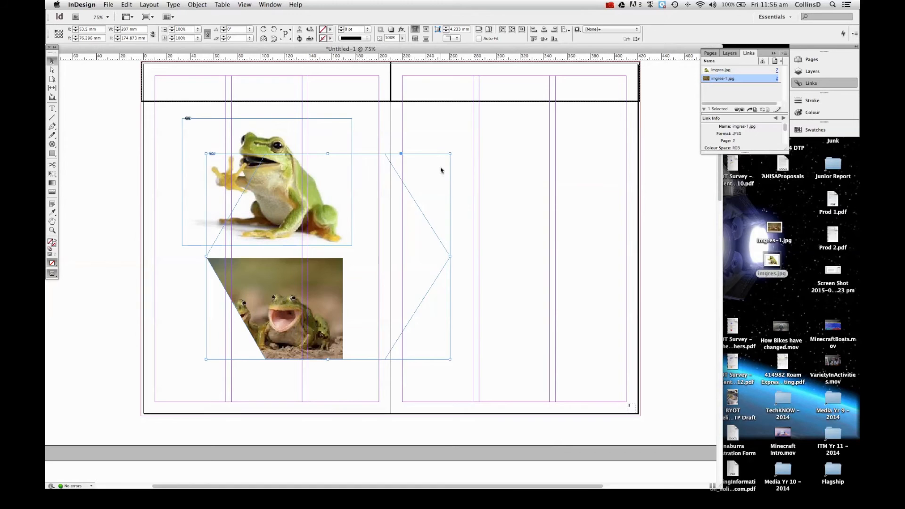
key("super+z")
left_click_drag(325, 259, 505, 87)
left_click_drag(337, 320, 441, 337)
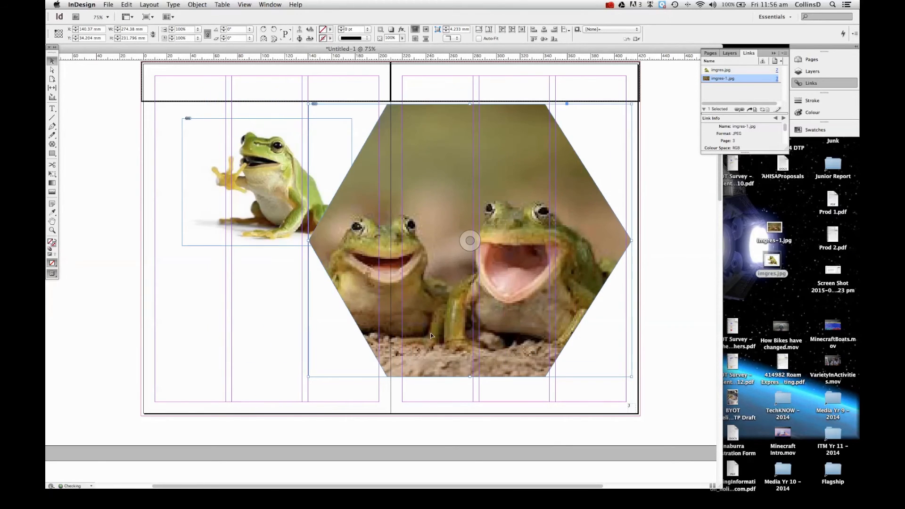
left_click(528, 410)
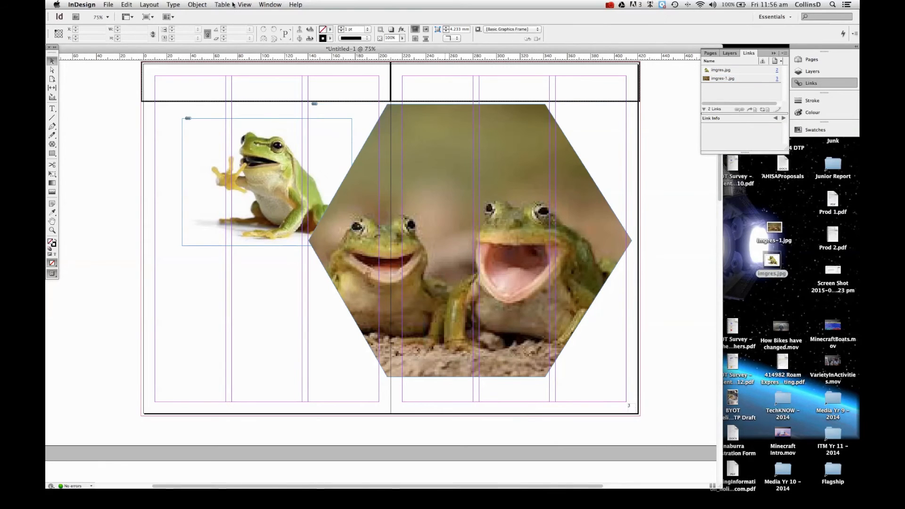
- Set the document's display performance to Typical Display
left_click(241, 5)
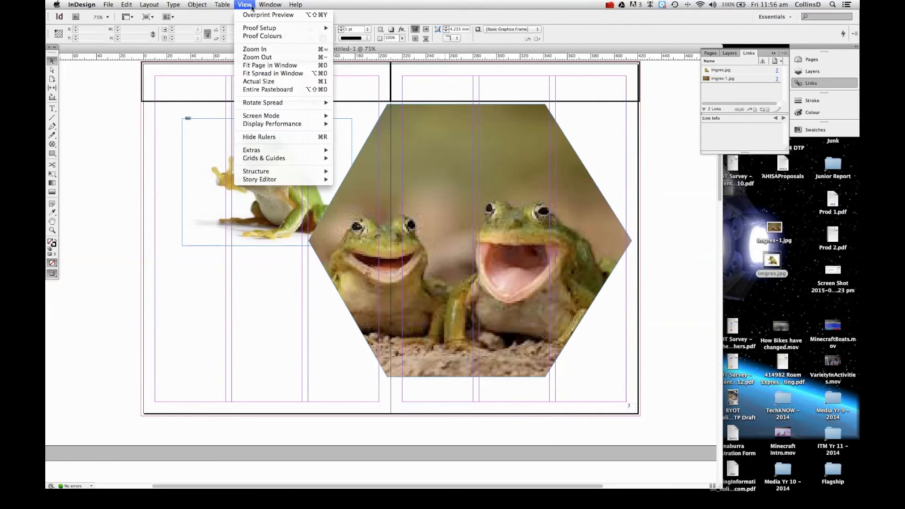
mouse_move(319, 125)
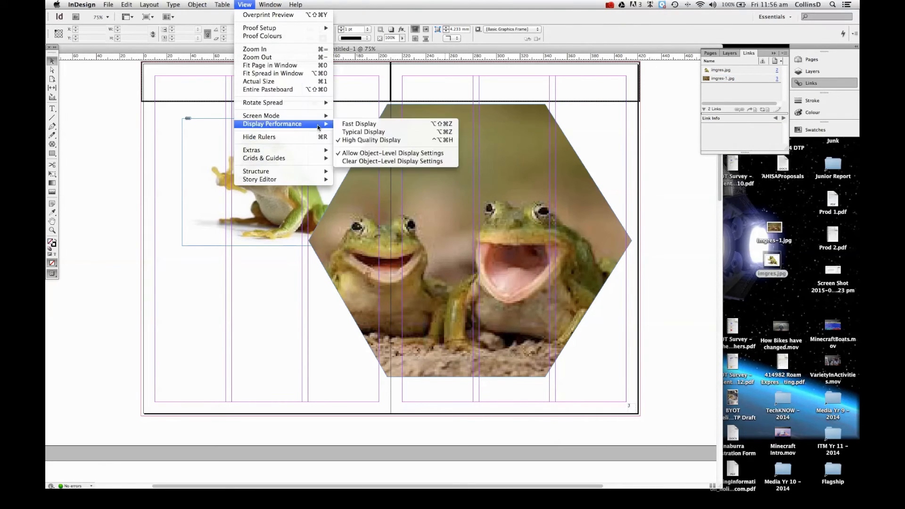
left_click(360, 132)
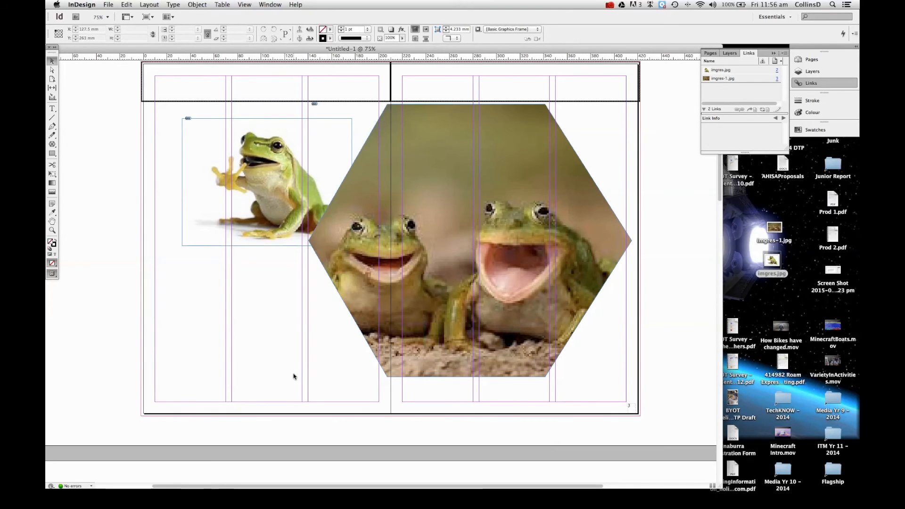
- Scale the hexagonal picture down with its frame, place it in the upper middle of the right page and deselect it
left_click_drag(418, 322, 456, 356)
left_click_drag(348, 411, 486, 263)
scroll(476, 223, "up", 2)
left_click(470, 267)
left_click(498, 335)
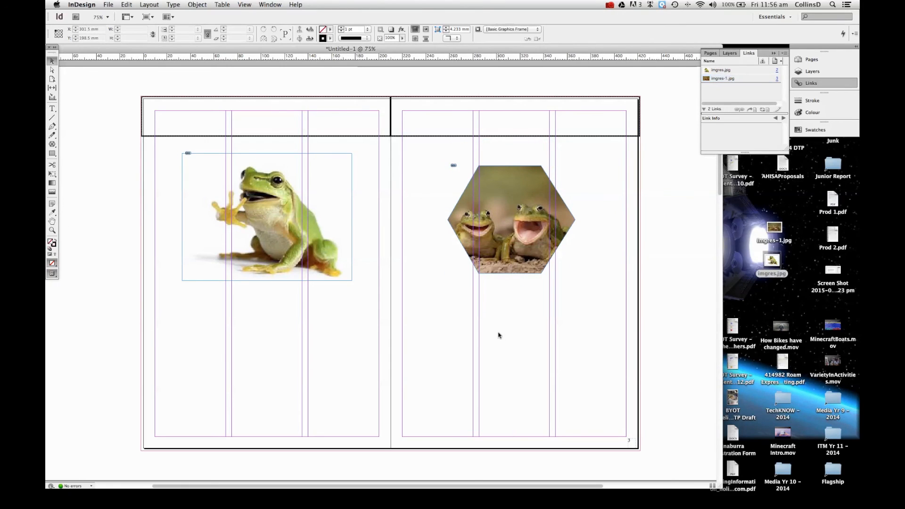